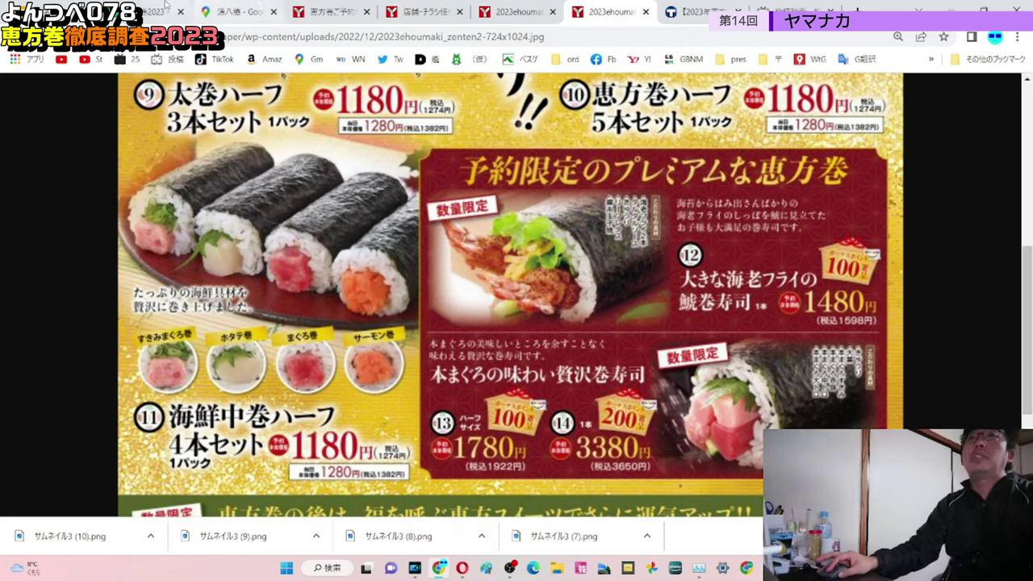
Switch to the 恵方巻2023 spreadsheet, open the オークワ sheet, and highlight the name and tax-included price of 南紀串本まぐろ尽くし中巻ハーフセット
{"action": "left_click", "coordinate": [169, 11]}
{"action": "left_click", "coordinate": [476, 502]}
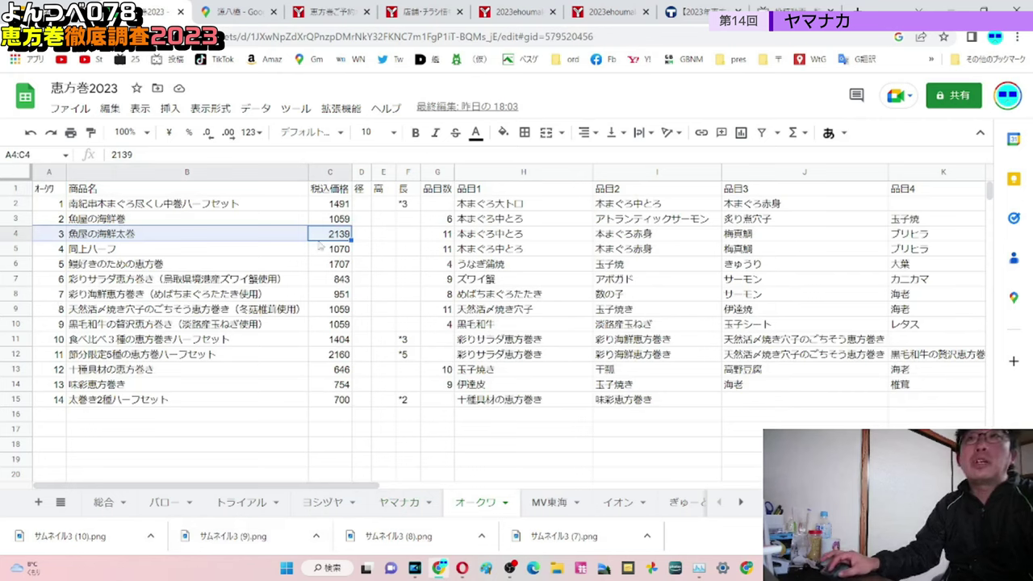
{"action": "left_click", "coordinate": [305, 279]}
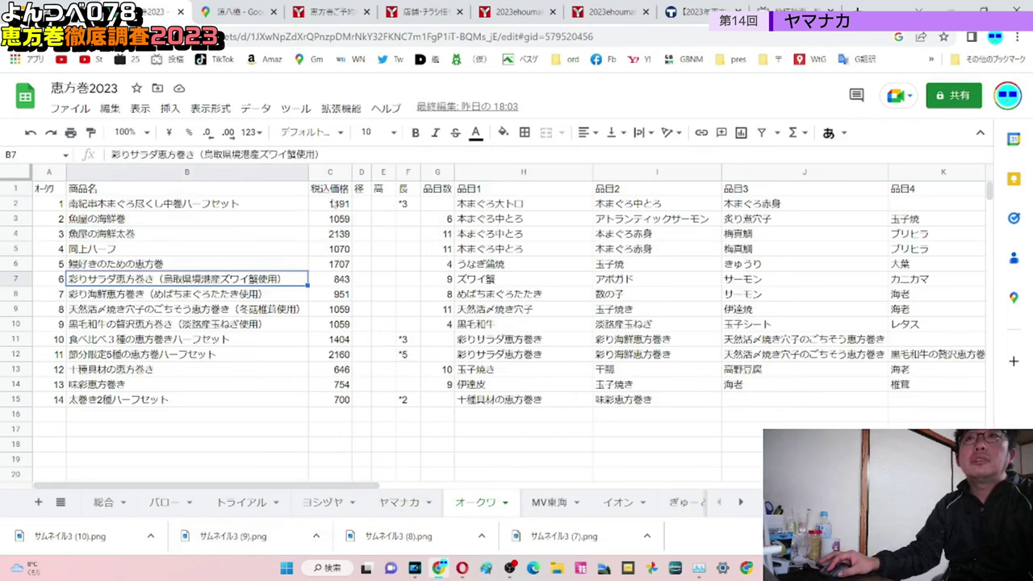
{"action": "left_click", "coordinate": [334, 207]}
{"action": "left_click_drag", "start_coordinate": [326, 207], "coordinate": [284, 208]}
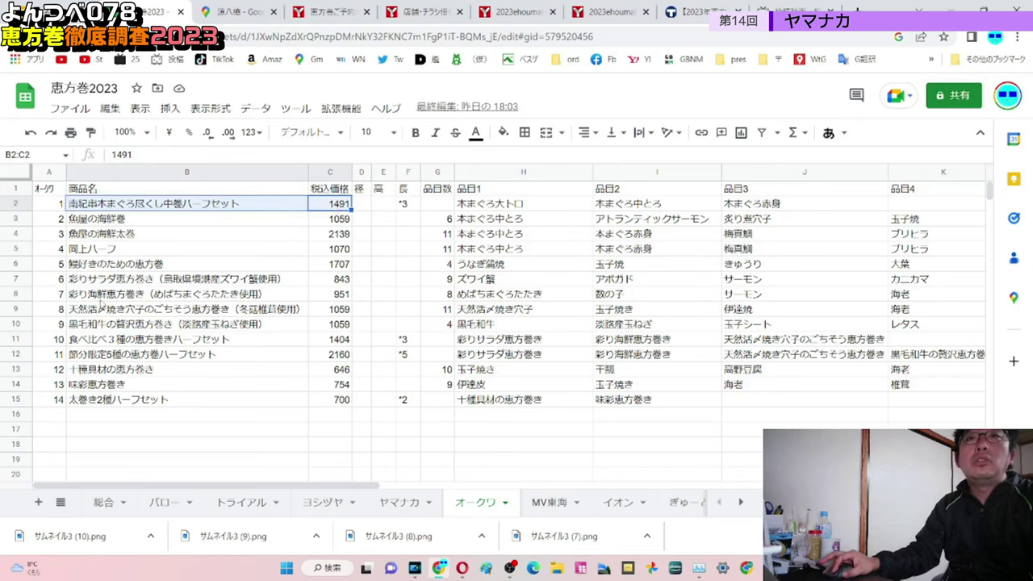
Highlight the 魚屋の海鮮巻 row through its first ingredient and the 魚屋の海鮮太巻 name and price on the オークワ sheet
{"action": "scroll", "coordinate": [158, 337], "scroll_direction": "down", "scroll_amount": 2}
{"action": "scroll", "coordinate": [158, 337], "scroll_direction": "up", "scroll_amount": 2}
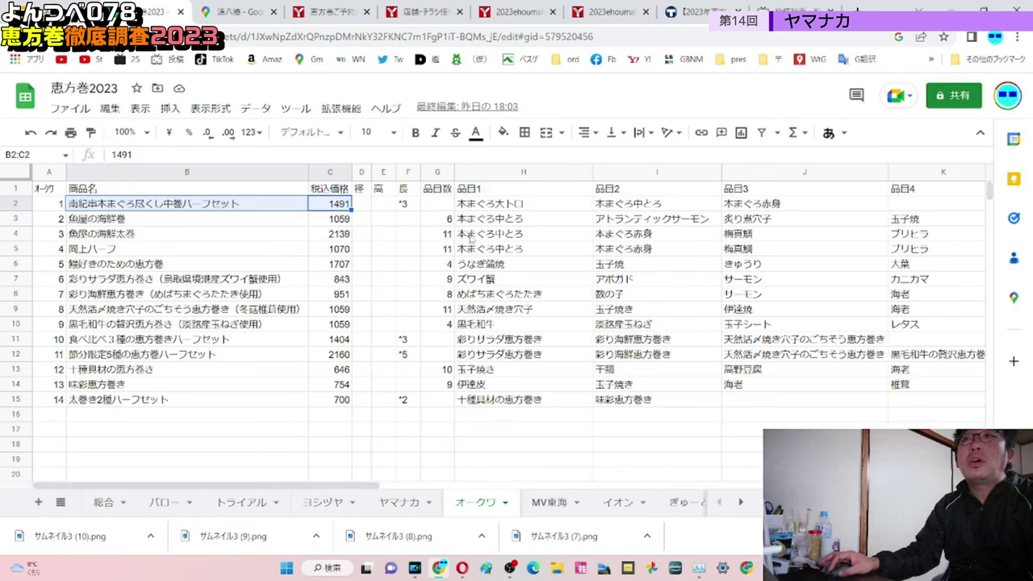
{"action": "left_click_drag", "start_coordinate": [107, 221], "coordinate": [565, 223]}
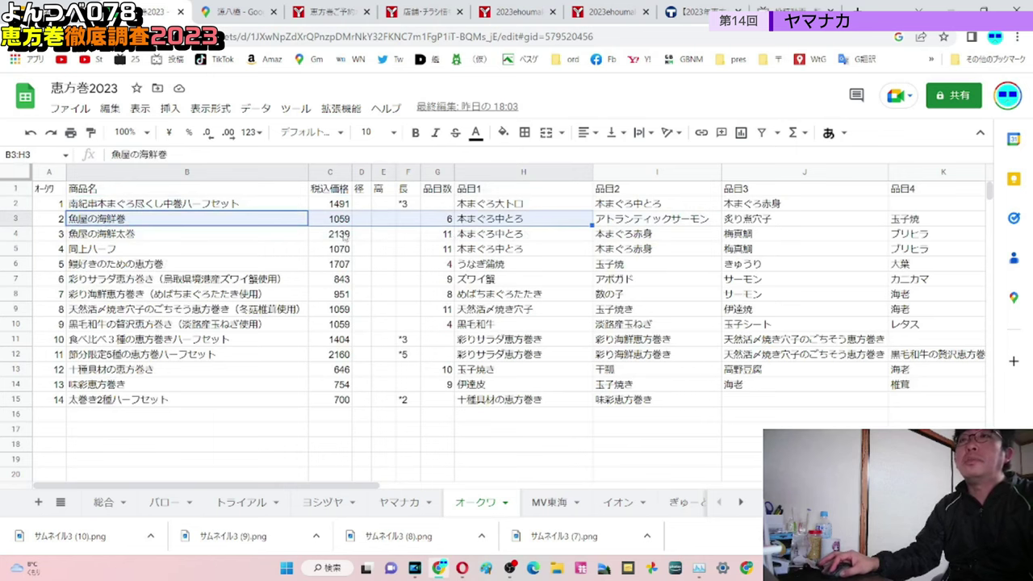
{"action": "left_click_drag", "start_coordinate": [269, 236], "coordinate": [339, 234]}
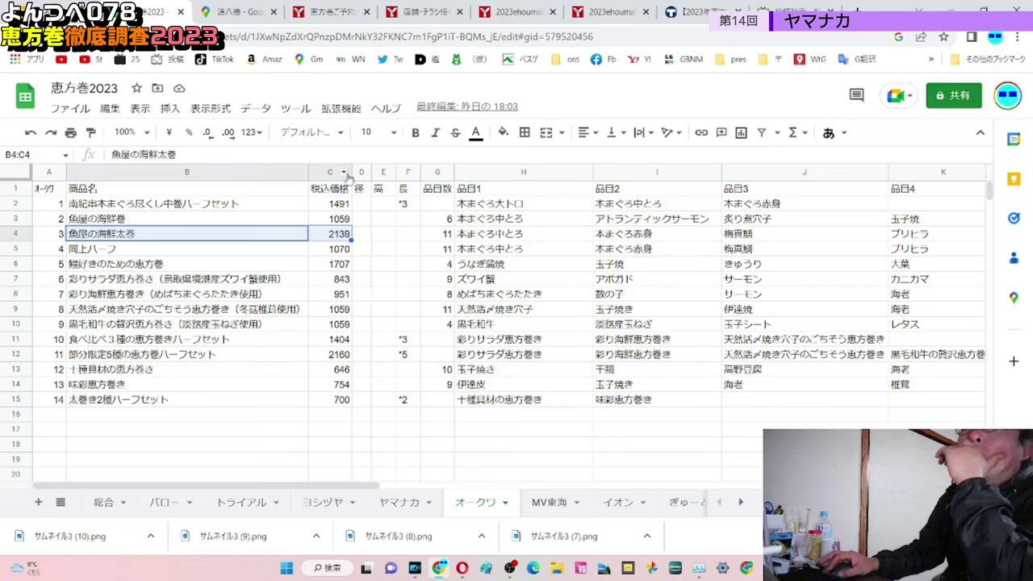
Highlight the 南紀串本まぐろ尽くし中巻ハーフセット row from its product name through its third ingredient
{"action": "left_click", "coordinate": [252, 205]}
{"action": "left_click_drag", "start_coordinate": [252, 206], "coordinate": [658, 204]}
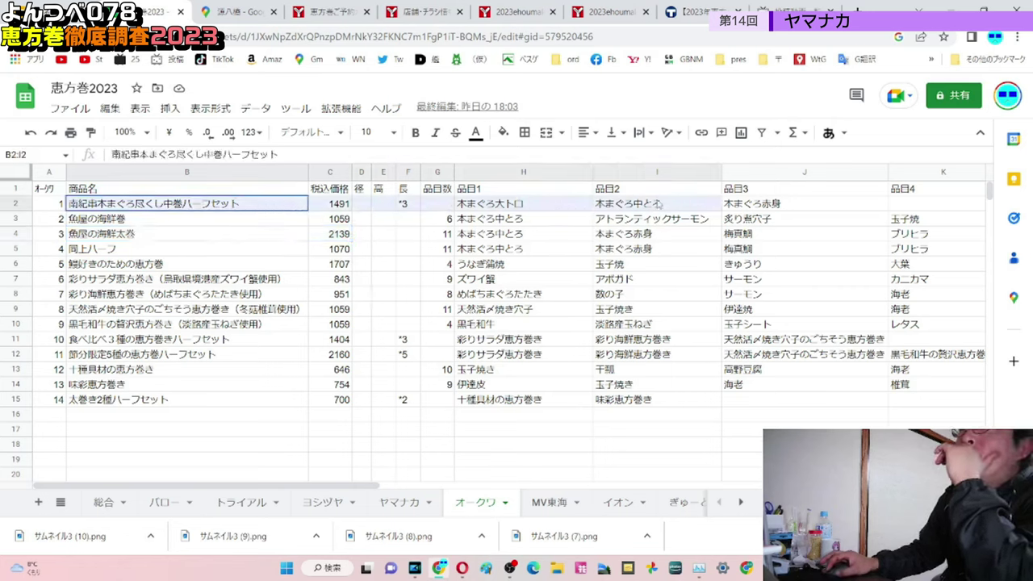
{"action": "left_click_drag", "start_coordinate": [737, 205], "coordinate": [844, 206]}
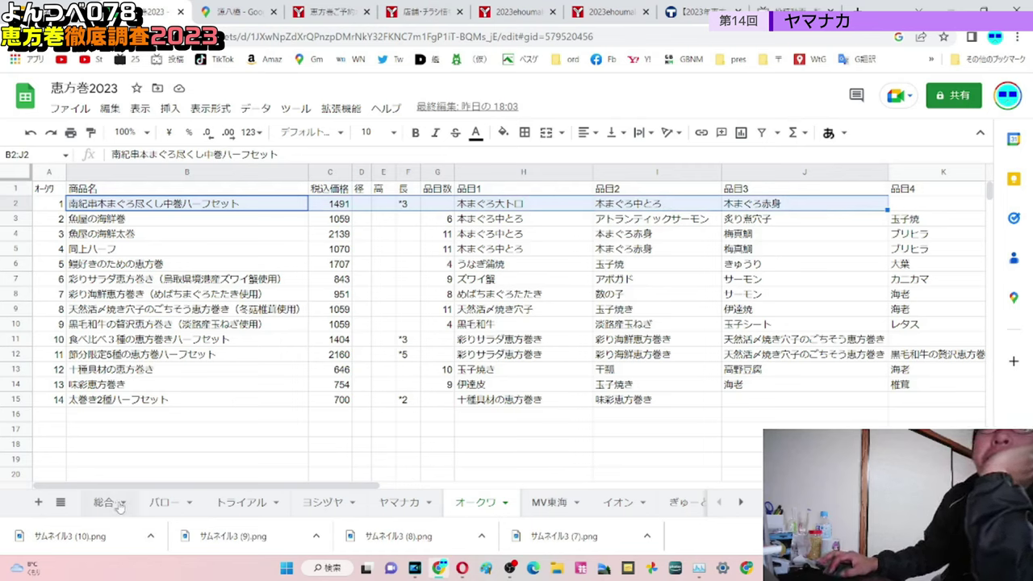
View the ヤマナカ sheet, then highlight item 3, the 静岡県水揚まぐろ futomaki, through its fourth ingredient on the MV東海 sheet
{"action": "left_click", "coordinate": [405, 505]}
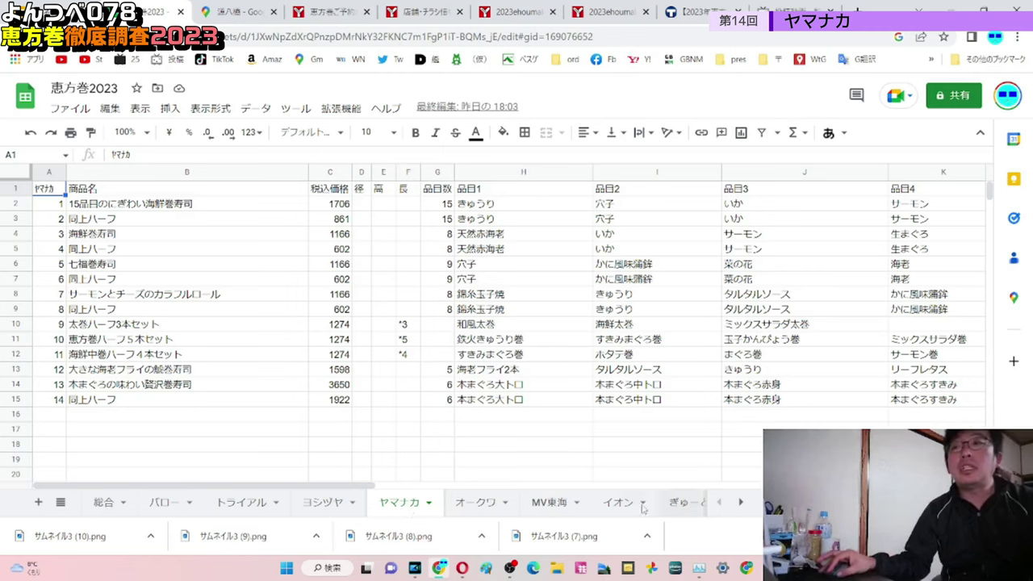
{"action": "left_click", "coordinate": [552, 508]}
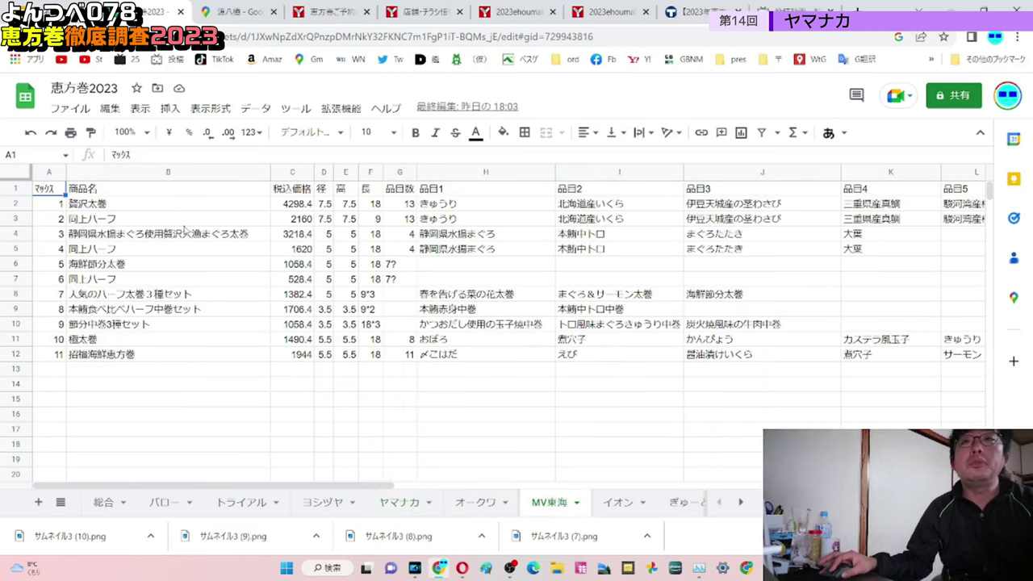
{"action": "left_click_drag", "start_coordinate": [63, 234], "coordinate": [853, 236]}
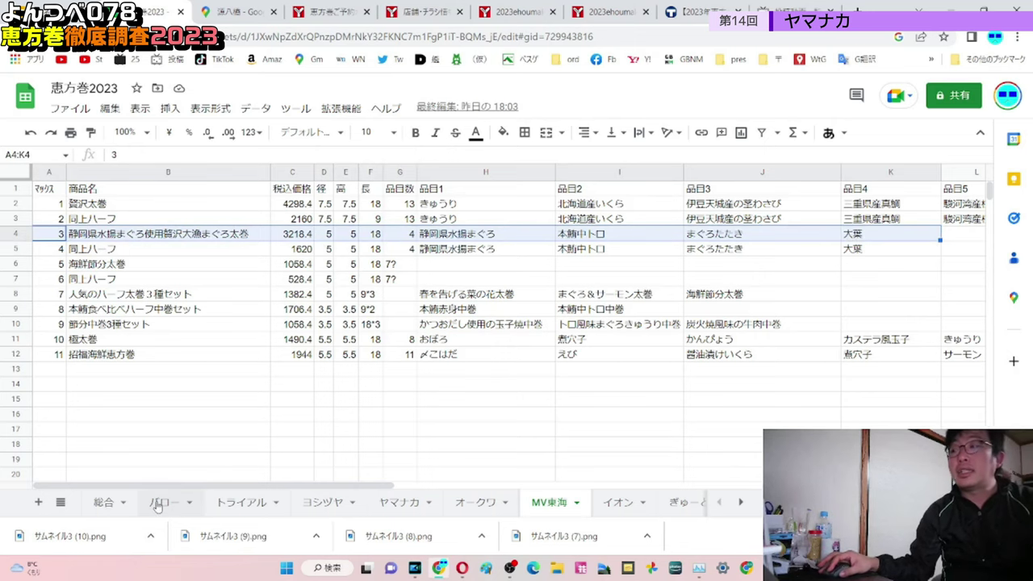
Return to the ヤマナカ ehomaki flyer image and examine the half-roll sets, the premium reservation-only rolls and the sweets
{"action": "left_click", "coordinate": [599, 12]}
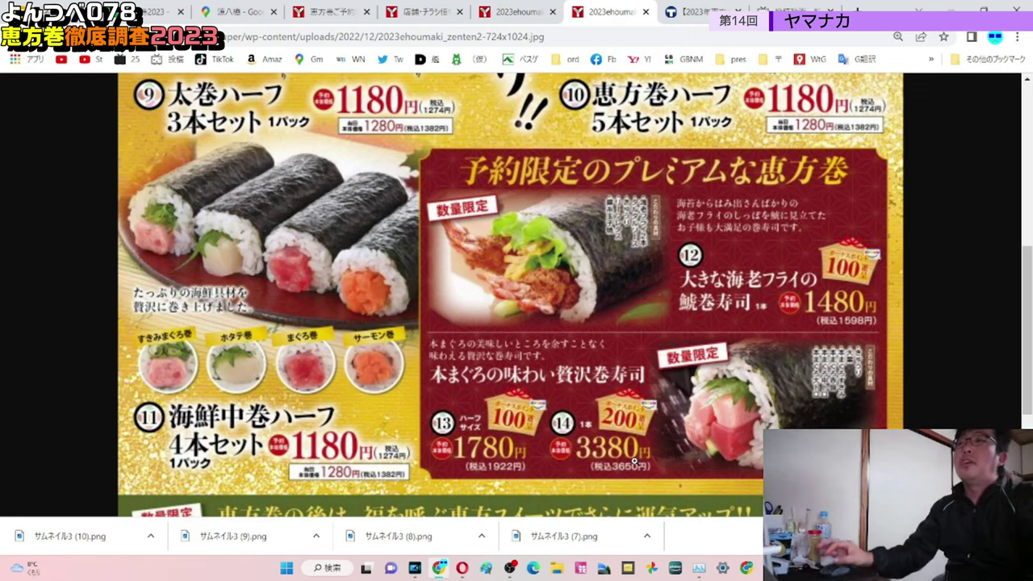
{"action": "scroll", "coordinate": [864, 371], "scroll_direction": "down", "scroll_amount": 2}
{"action": "scroll", "coordinate": [865, 372], "scroll_direction": "down", "scroll_amount": 1}
{"action": "scroll", "coordinate": [868, 403], "scroll_direction": "up", "scroll_amount": 3}
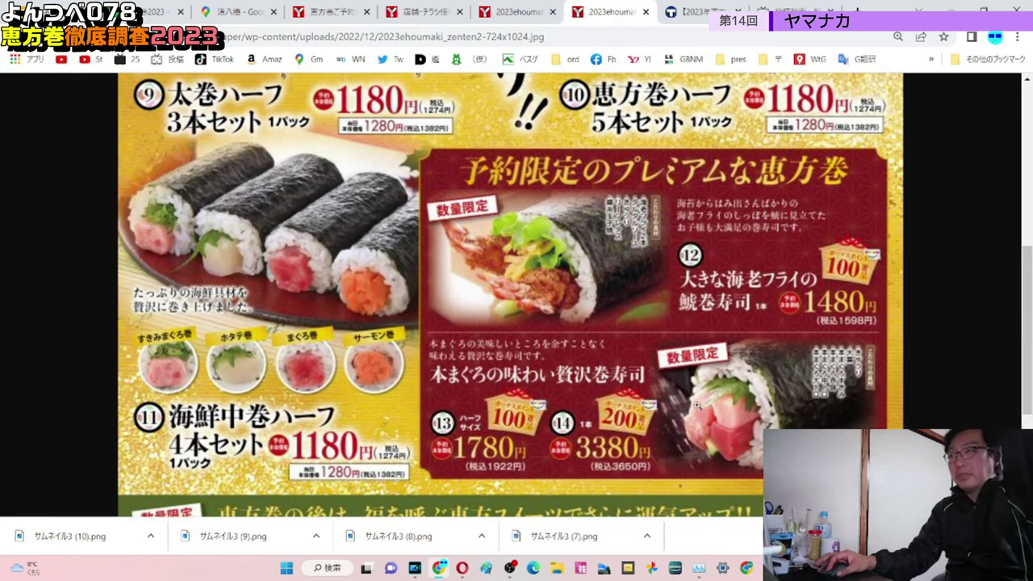
{"action": "scroll", "coordinate": [564, 376], "scroll_direction": "up", "scroll_amount": 5}
{"action": "scroll", "coordinate": [560, 376], "scroll_direction": "up", "scroll_amount": 1}
{"action": "scroll", "coordinate": [560, 375], "scroll_direction": "down", "scroll_amount": 3}
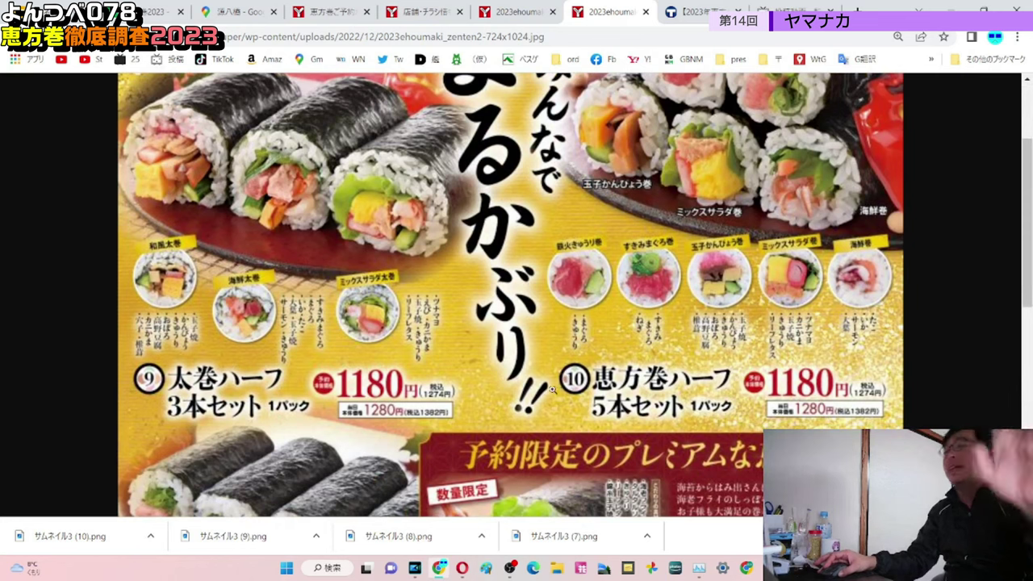
{"action": "scroll", "coordinate": [553, 390], "scroll_direction": "down", "scroll_amount": 6}
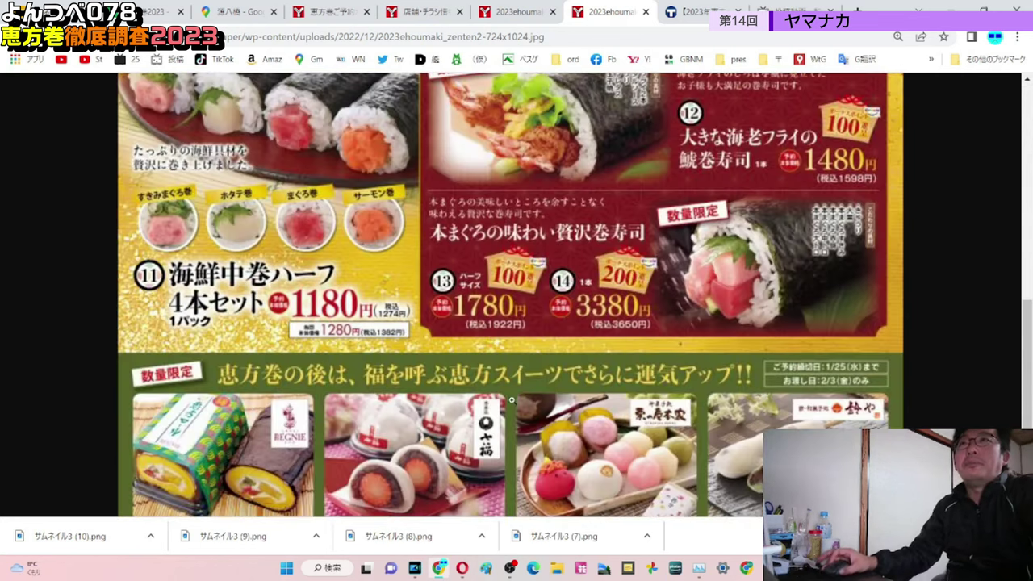
Open the ヤマナカ ehomaki reservation page and find the flyers in the section for フランテ stores
{"action": "left_click", "coordinate": [335, 10]}
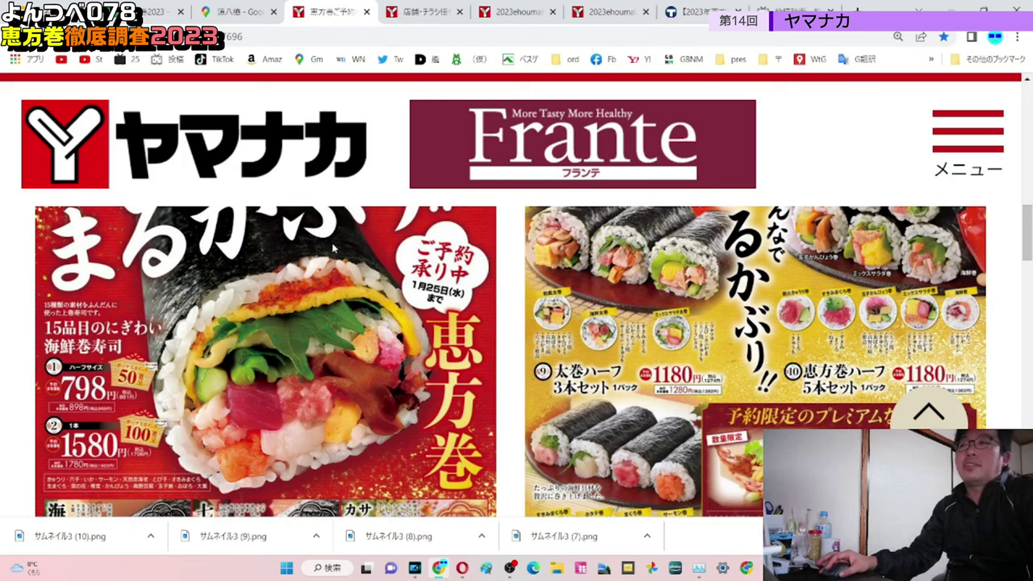
{"action": "scroll", "coordinate": [332, 248], "scroll_direction": "down", "scroll_amount": 4}
{"action": "scroll", "coordinate": [338, 249], "scroll_direction": "down", "scroll_amount": 4}
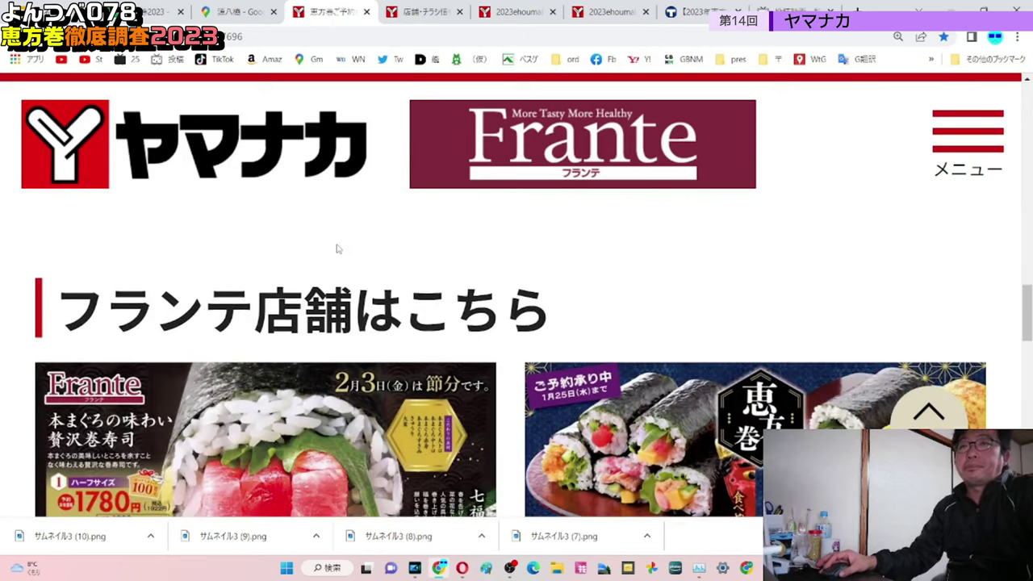
{"action": "scroll", "coordinate": [338, 249], "scroll_direction": "down", "scroll_amount": 2}
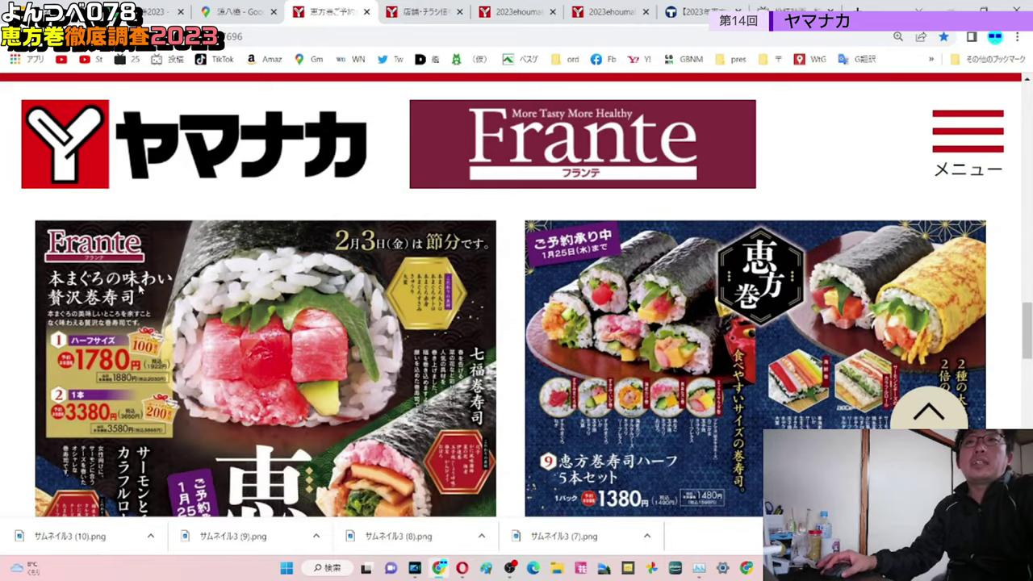
{"action": "scroll", "coordinate": [139, 292], "scroll_direction": "down", "scroll_amount": 2}
{"action": "scroll", "coordinate": [139, 297], "scroll_direction": "up", "scroll_amount": 2}
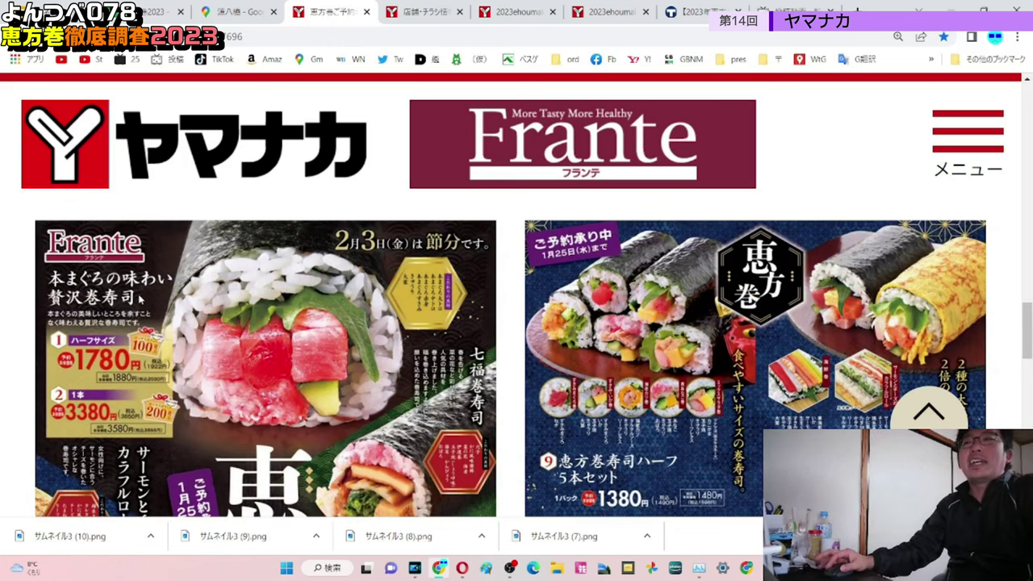
Examine the フランテ flyers' roll prices, half-size options, set products and sweets through to the end of the announcement
{"action": "scroll", "coordinate": [139, 298], "scroll_direction": "down", "scroll_amount": 1}
{"action": "scroll", "coordinate": [139, 299], "scroll_direction": "down", "scroll_amount": 1}
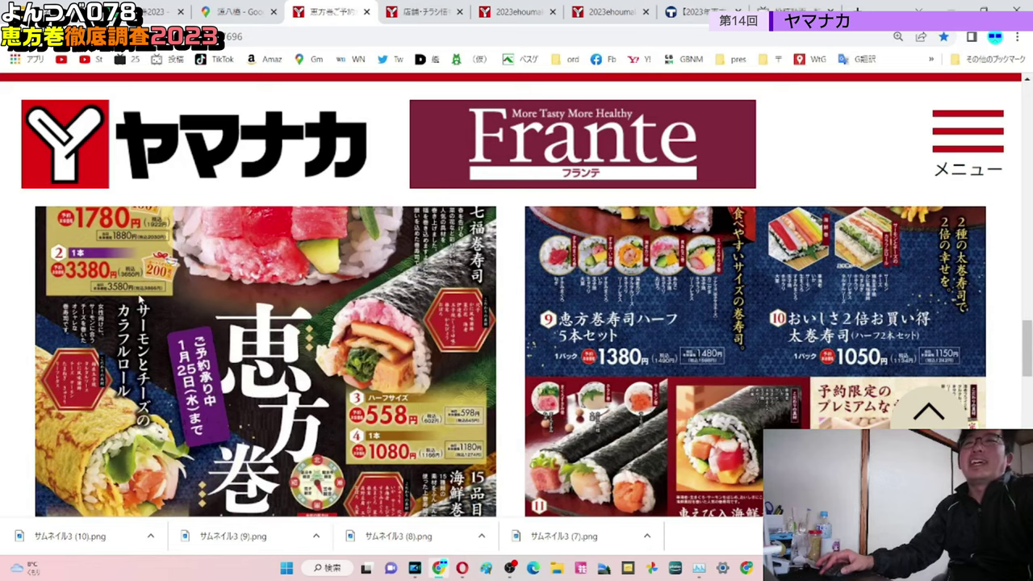
{"action": "scroll", "coordinate": [139, 299], "scroll_direction": "down", "scroll_amount": 1}
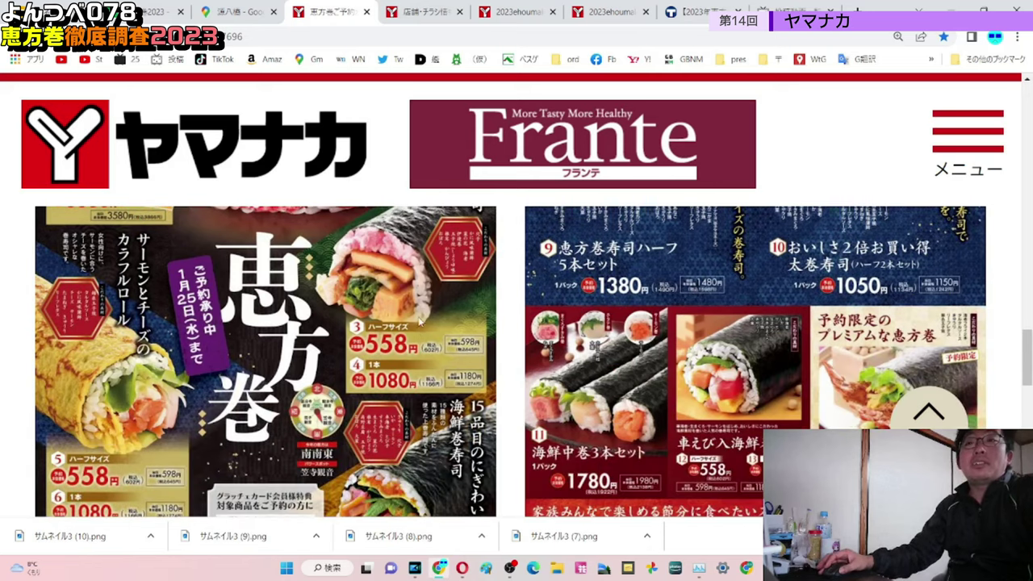
{"action": "scroll", "coordinate": [378, 393], "scroll_direction": "down", "scroll_amount": 2}
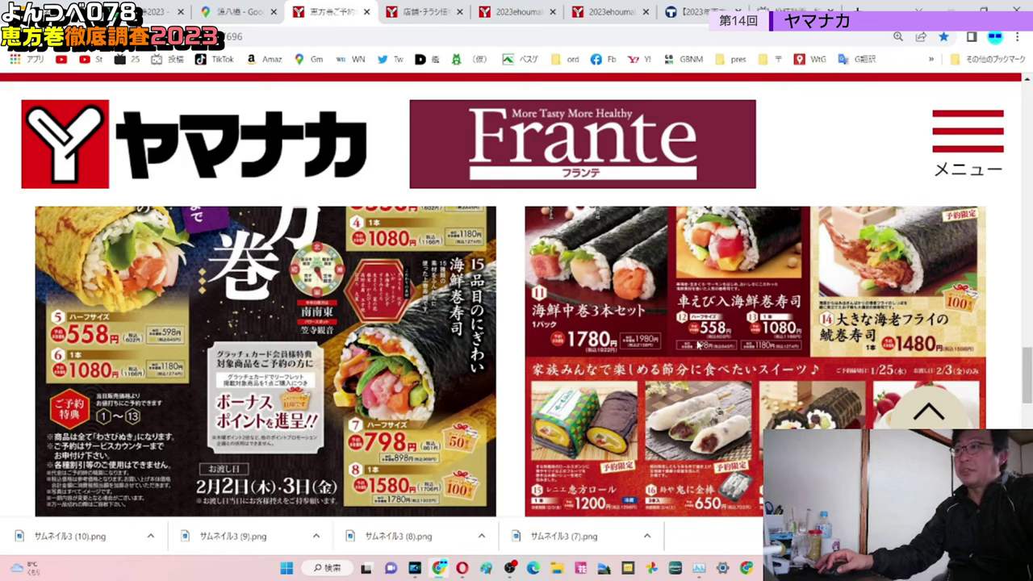
{"action": "scroll", "coordinate": [698, 342], "scroll_direction": "up", "scroll_amount": 1}
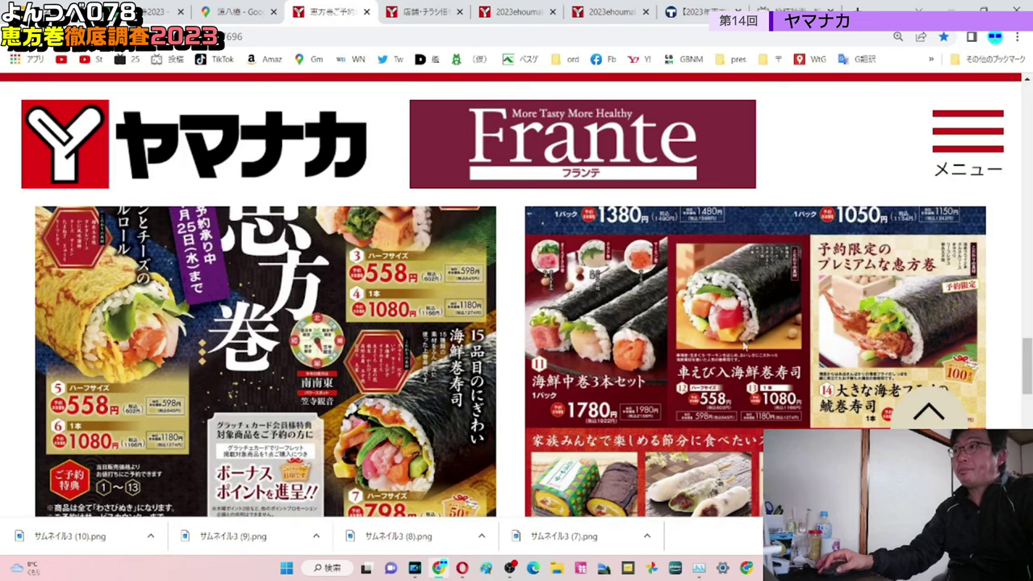
{"action": "scroll", "coordinate": [734, 347], "scroll_direction": "up", "scroll_amount": 1}
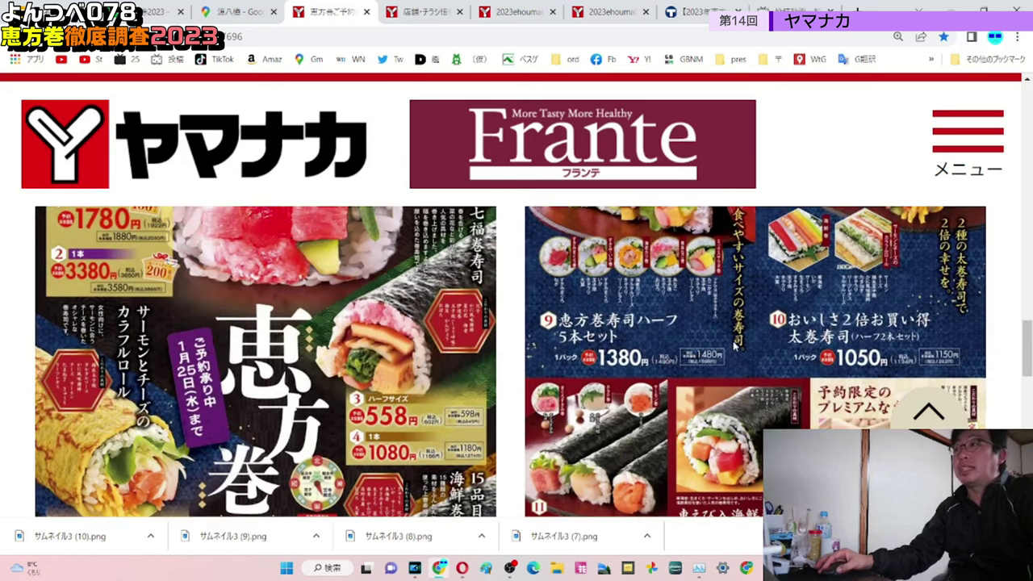
{"action": "scroll", "coordinate": [731, 347], "scroll_direction": "up", "scroll_amount": 1}
{"action": "scroll", "coordinate": [726, 345], "scroll_direction": "up", "scroll_amount": 1}
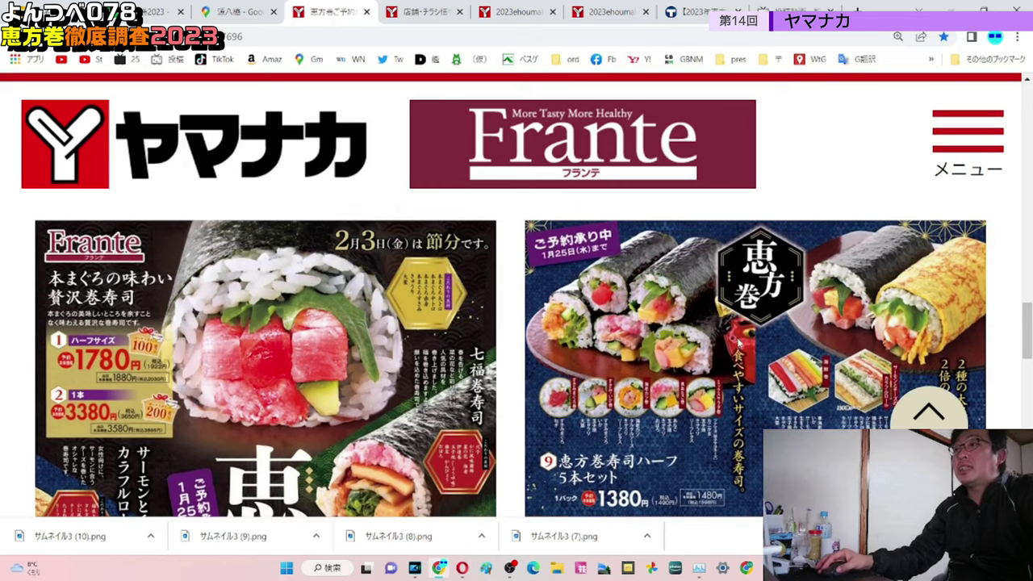
{"action": "scroll", "coordinate": [867, 392], "scroll_direction": "down", "scroll_amount": 1}
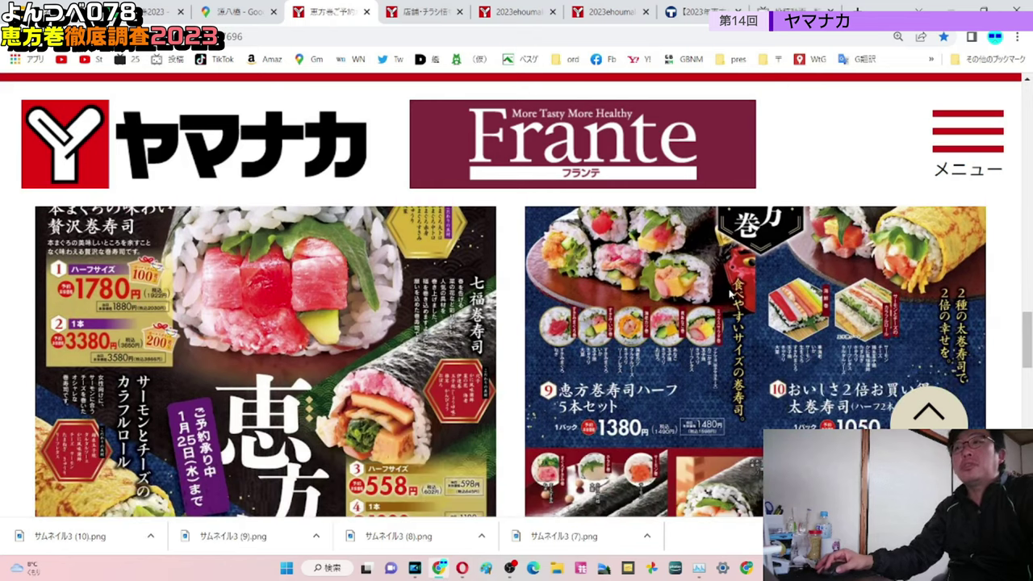
{"action": "scroll", "coordinate": [581, 275], "scroll_direction": "down", "scroll_amount": 5}
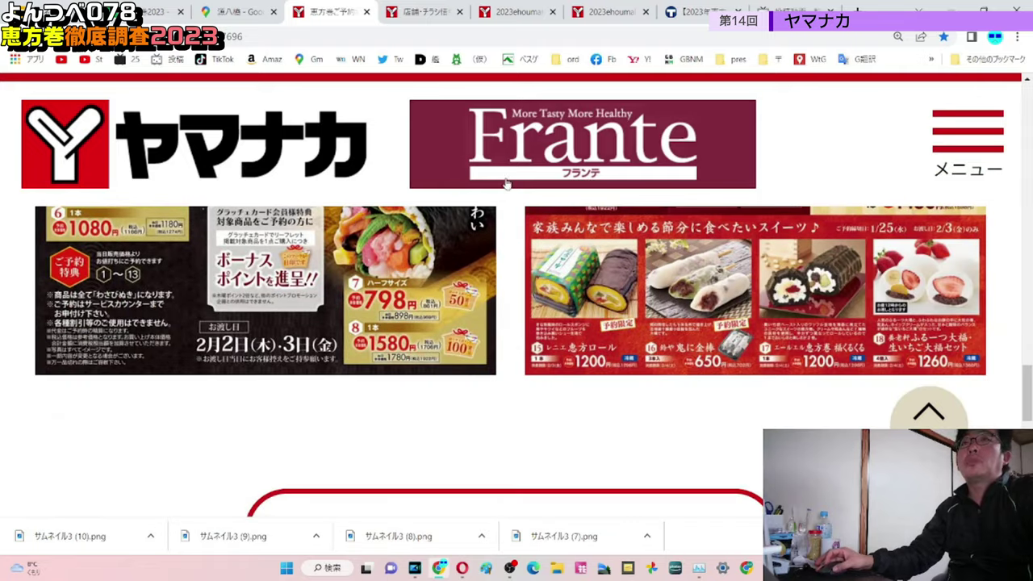
{"action": "scroll", "coordinate": [417, 364], "scroll_direction": "down", "scroll_amount": 3}
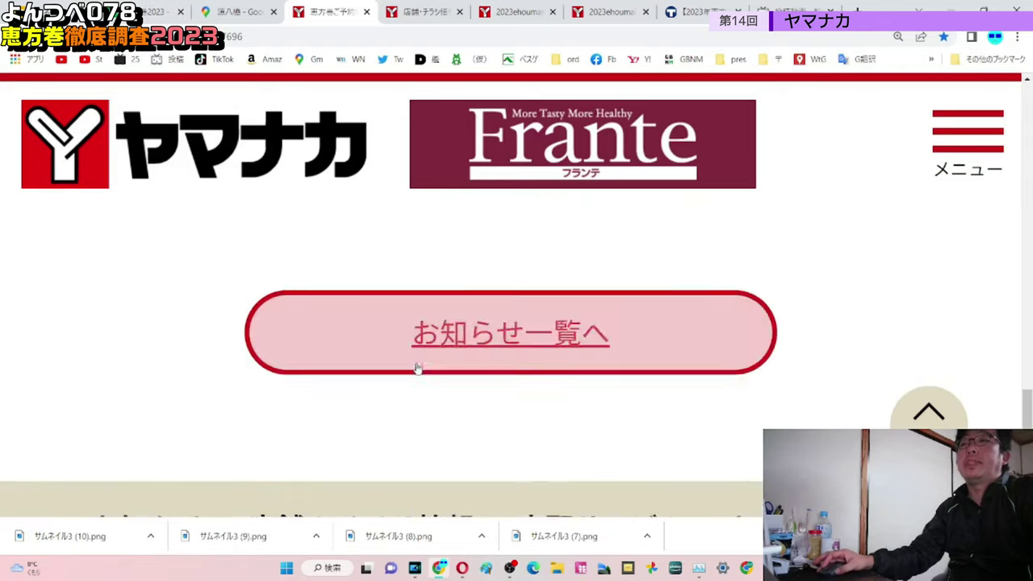
Return to the spreadsheet's ヤマナカ sheet and highlight all its product rows, then only the 15品目のにぎわい海鮮巻寿司 row
{"action": "left_click", "coordinate": [160, 11]}
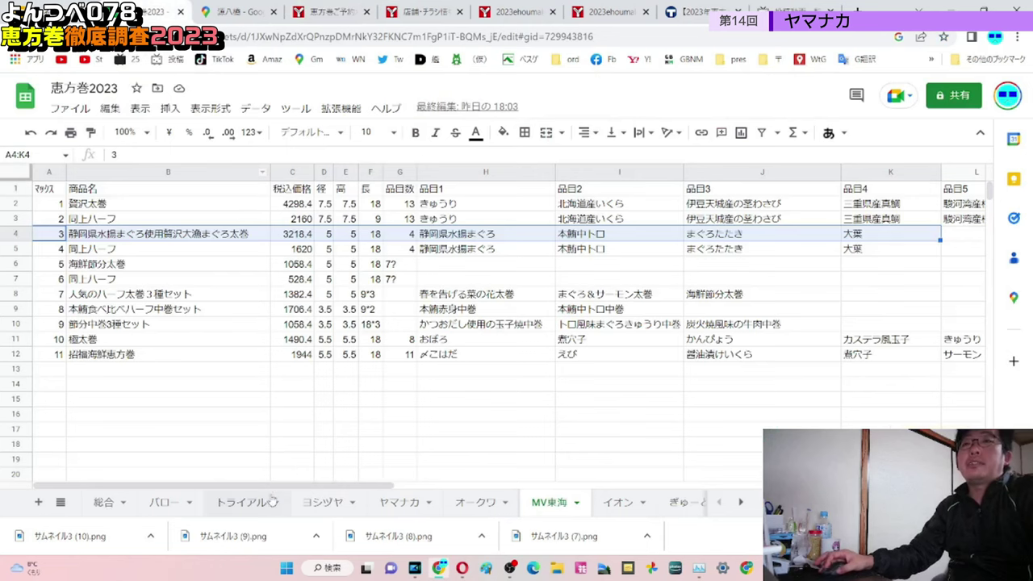
{"action": "left_click", "coordinate": [397, 501]}
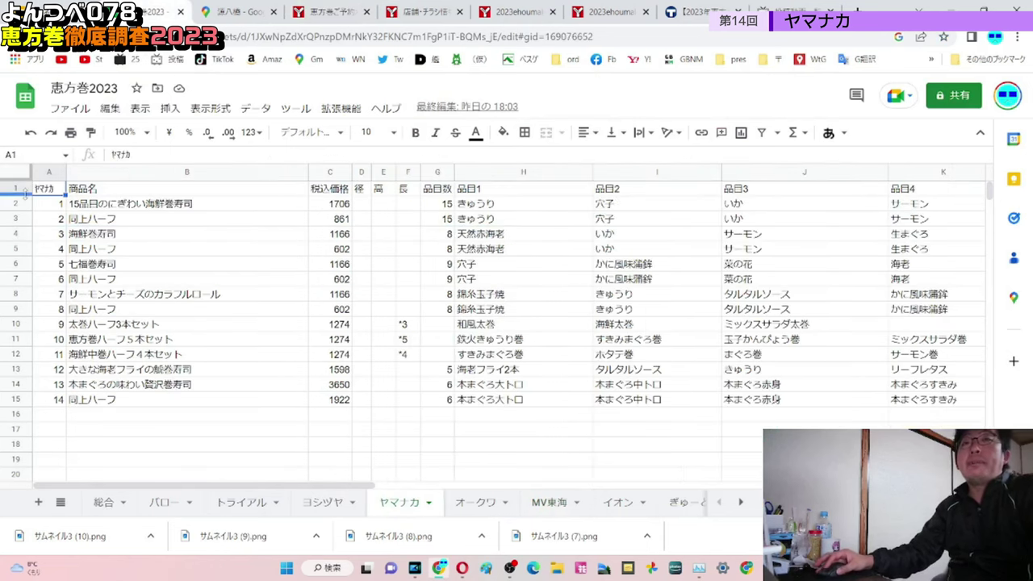
{"action": "left_click_drag", "start_coordinate": [16, 205], "coordinate": [18, 415]}
{"action": "left_click", "coordinate": [418, 448]}
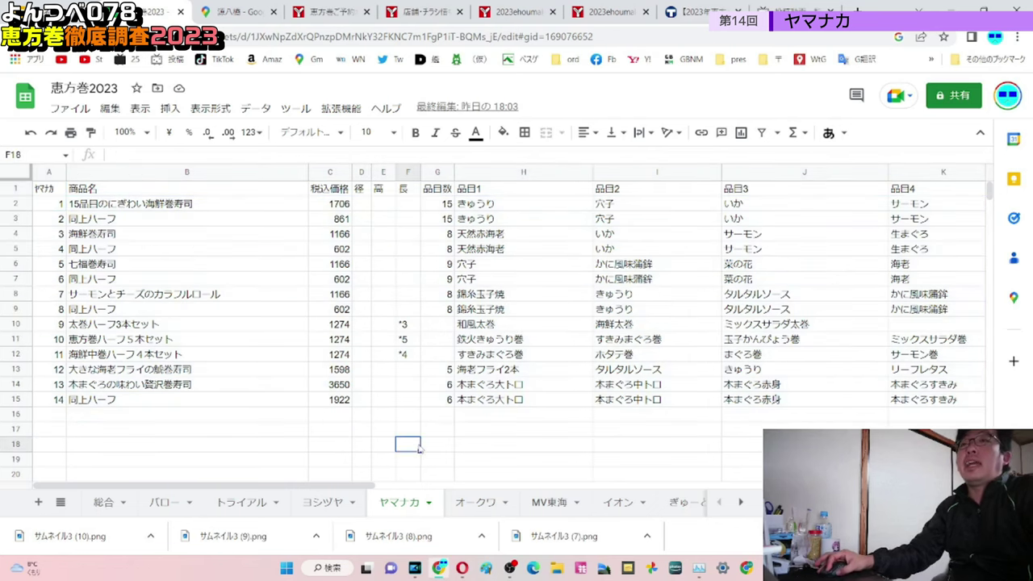
{"action": "left_click", "coordinate": [22, 207]}
{"action": "left_click_drag", "start_coordinate": [23, 219], "coordinate": [25, 414]}
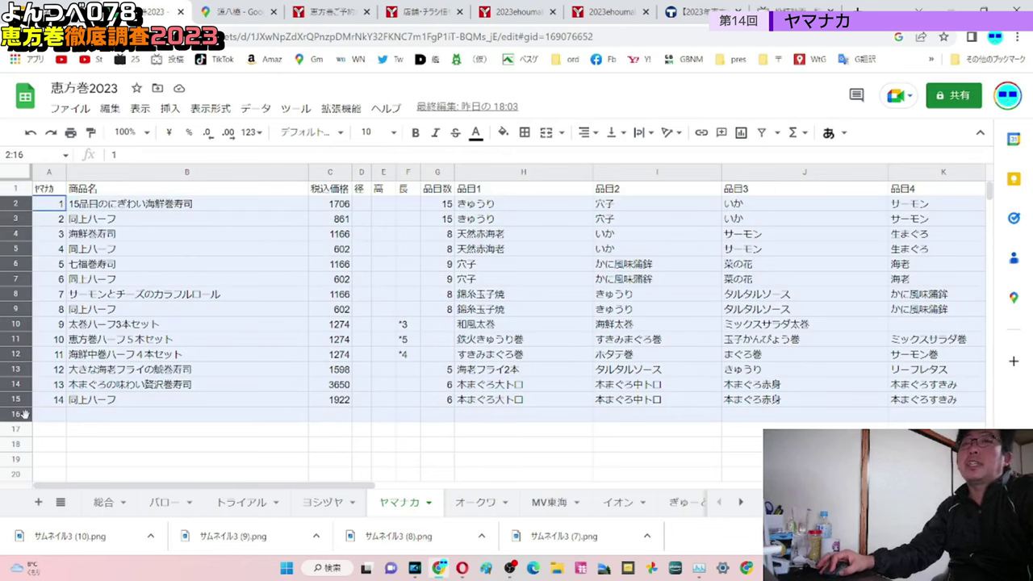
{"action": "left_click", "coordinate": [212, 432]}
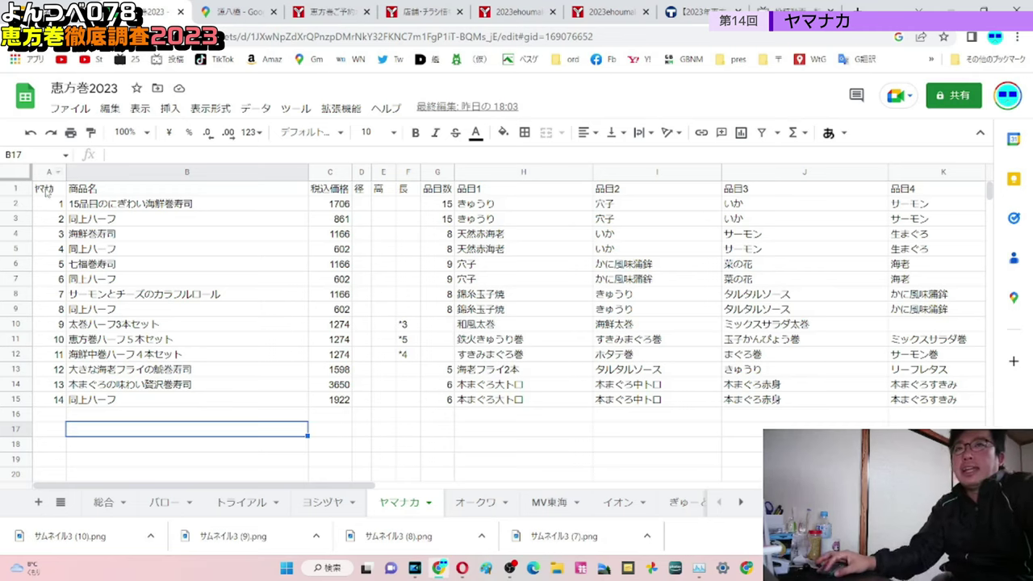
{"action": "mouse_move", "coordinate": [18, 203]}
{"action": "left_mouse_down"}
{"action": "mouse_move", "coordinate": [15, 267]}
{"action": "mouse_move", "coordinate": [36, 298]}
{"action": "mouse_move", "coordinate": [18, 264]}
{"action": "mouse_move", "coordinate": [16, 203]}
{"action": "left_mouse_up"}
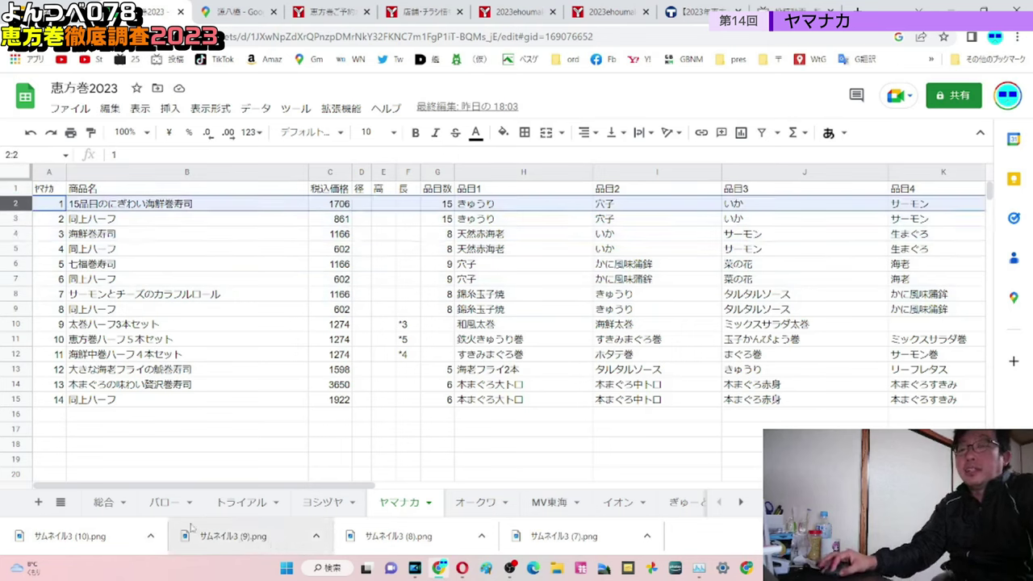
Open the 総合 summary sheet that compares the stores
{"action": "left_click", "coordinate": [91, 502]}
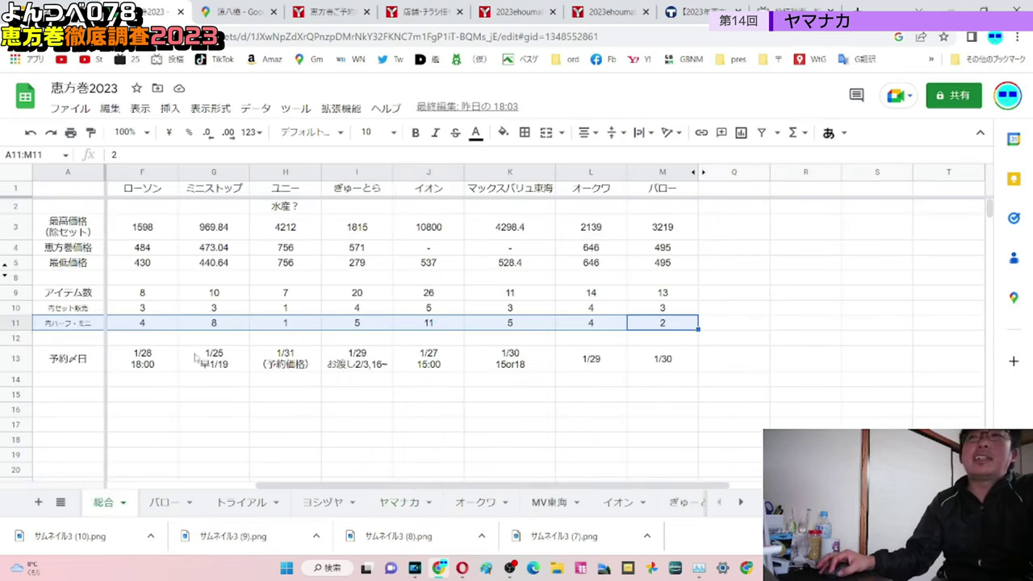
Unhide the hidden columns N to P after バロー on the 総合 sheet and highlight the ヤマナカ column down to row 17
{"action": "left_click", "coordinate": [704, 172]}
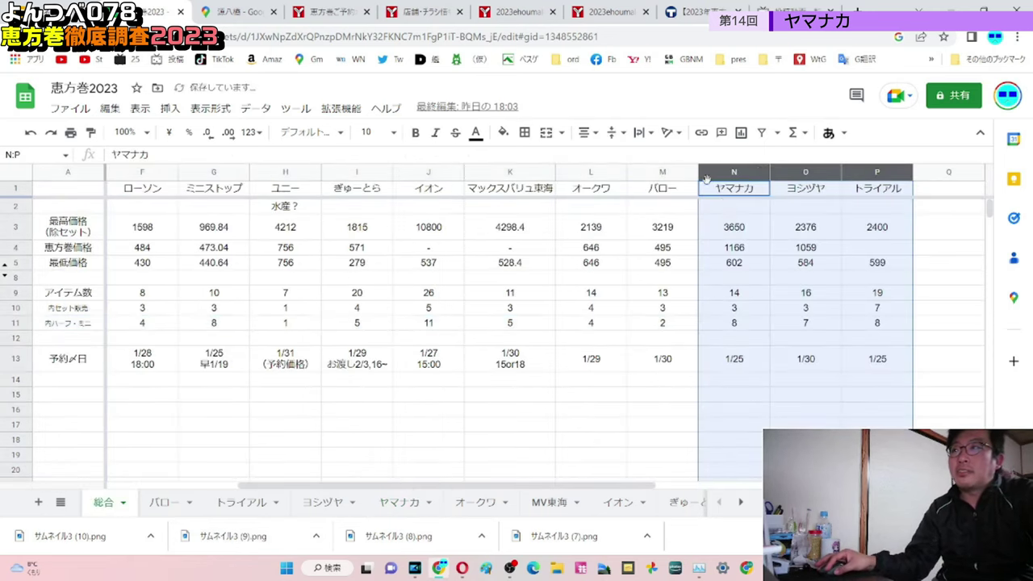
{"action": "left_click", "coordinate": [741, 277]}
{"action": "left_click_drag", "start_coordinate": [723, 423], "coordinate": [726, 188]}
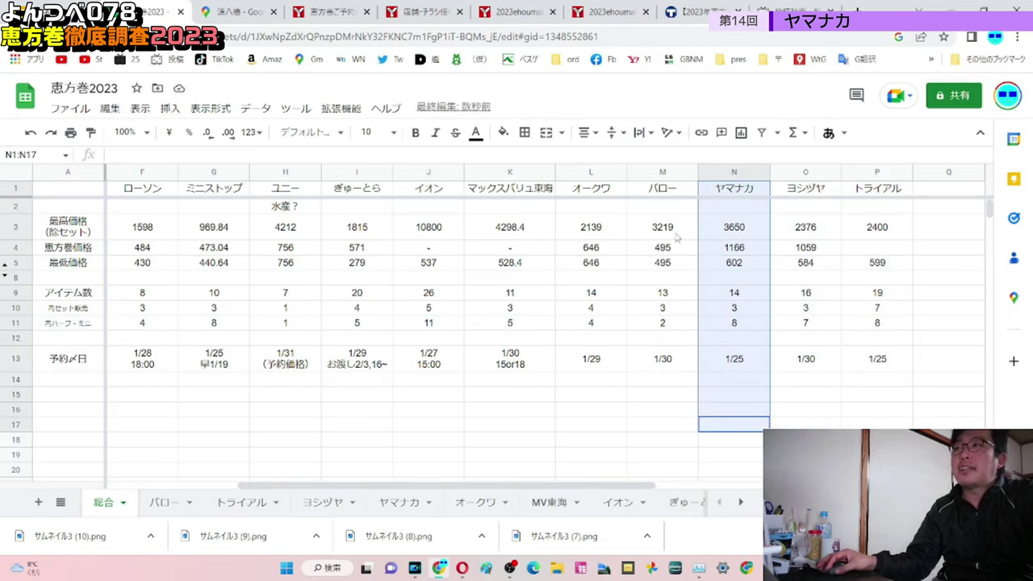
Compare ヤマナカ's 恵方巻価格 across the other stores, and highlight the 最高価格 cells of オークワ, バロー and ヤマナカ
{"action": "left_click", "coordinate": [734, 252]}
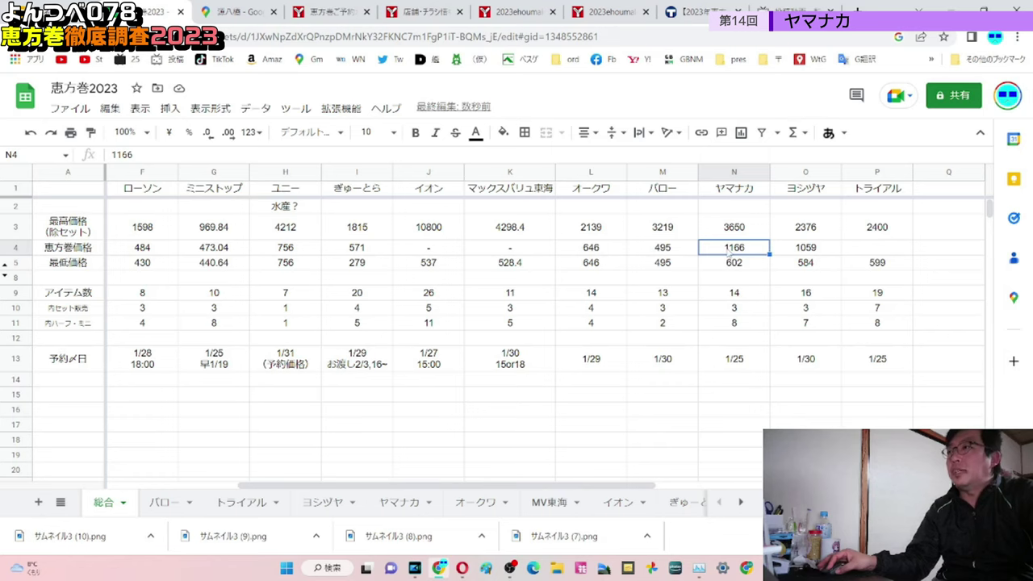
{"action": "left_click_drag", "start_coordinate": [728, 251], "coordinate": [4, 249]}
{"action": "left_click", "coordinate": [368, 297]}
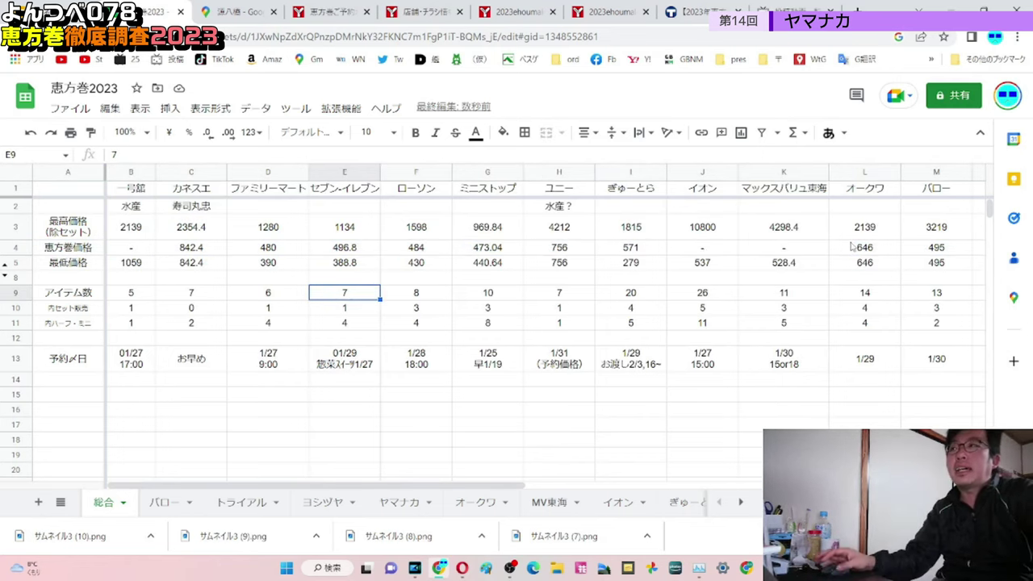
{"action": "left_click_drag", "start_coordinate": [864, 230], "coordinate": [688, 240]}
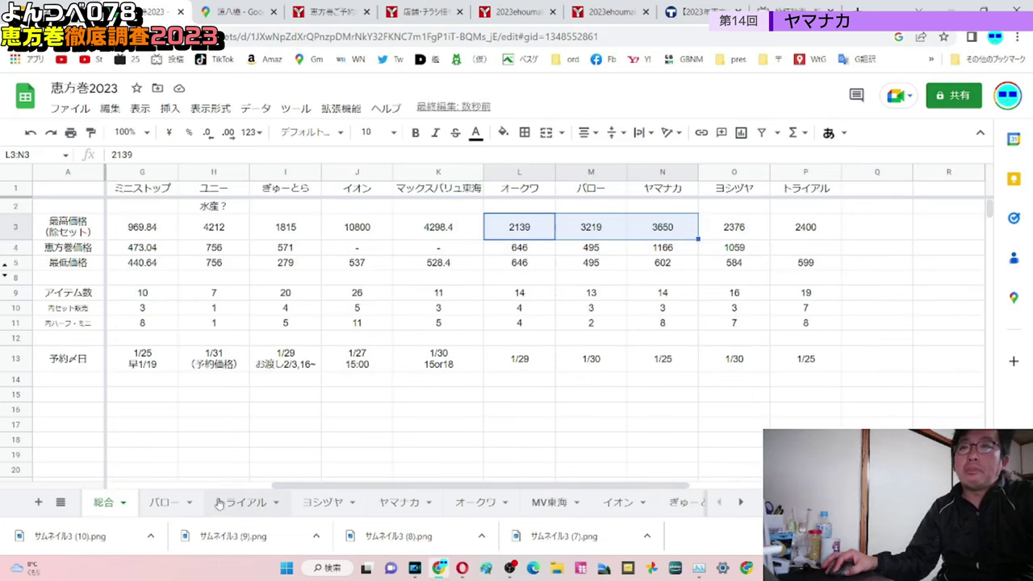
Check the half-size 七福巻寿司 row and its price on the ヤマナカ sheet, and return to the 総合 sheet
{"action": "left_click", "coordinate": [418, 503]}
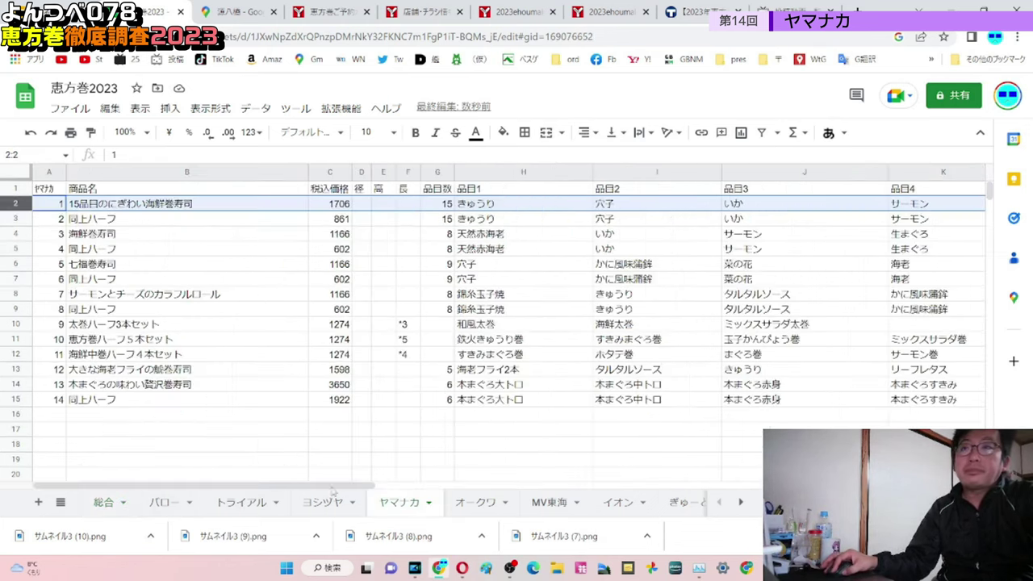
{"action": "left_click_drag", "start_coordinate": [348, 278], "coordinate": [49, 279]}
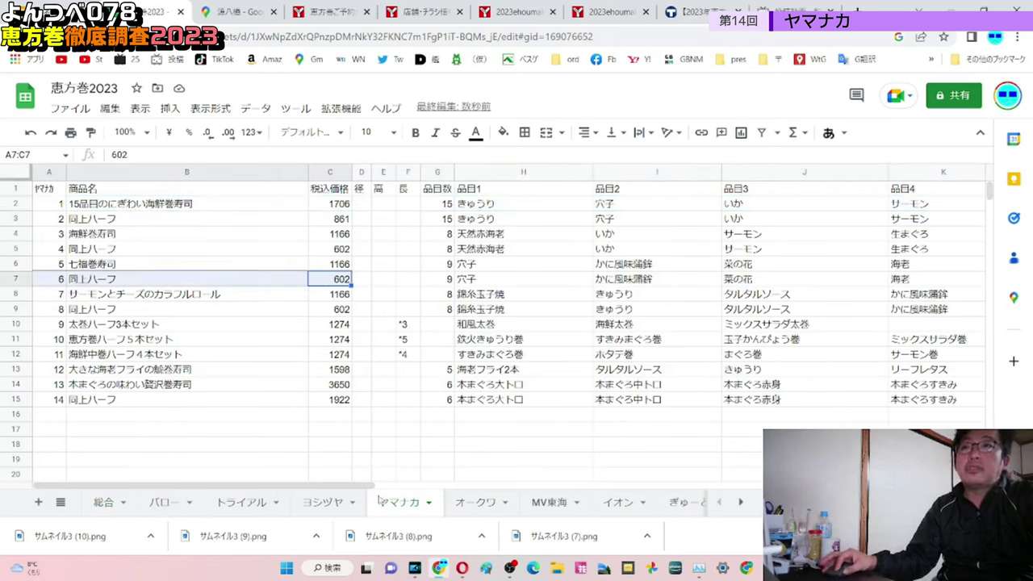
{"action": "left_click", "coordinate": [104, 507]}
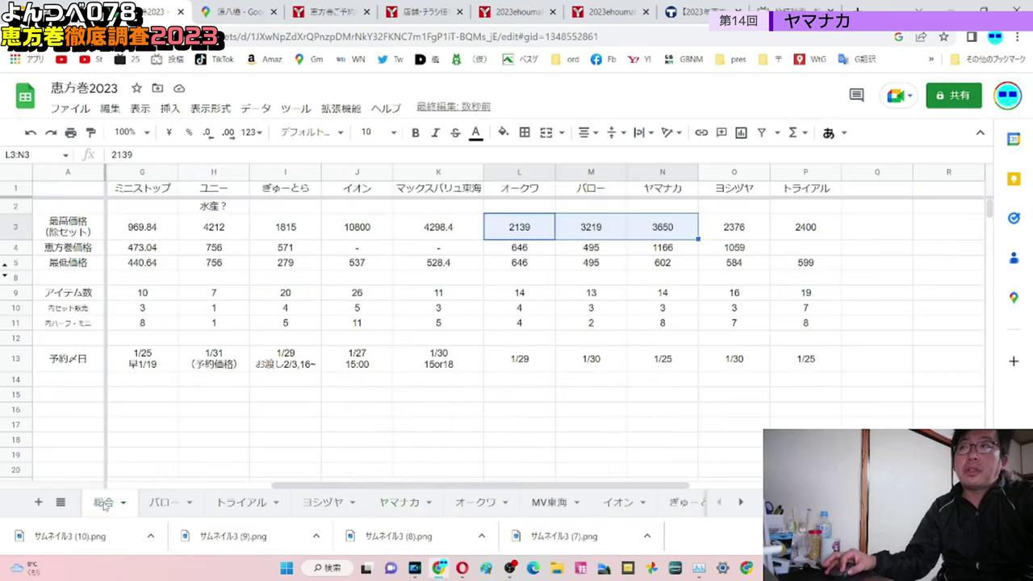
Examine ヤマナカ's 最低価格, アイテム数 and 内セット販売 figures in the 総合 comparison
{"action": "left_click", "coordinate": [632, 263]}
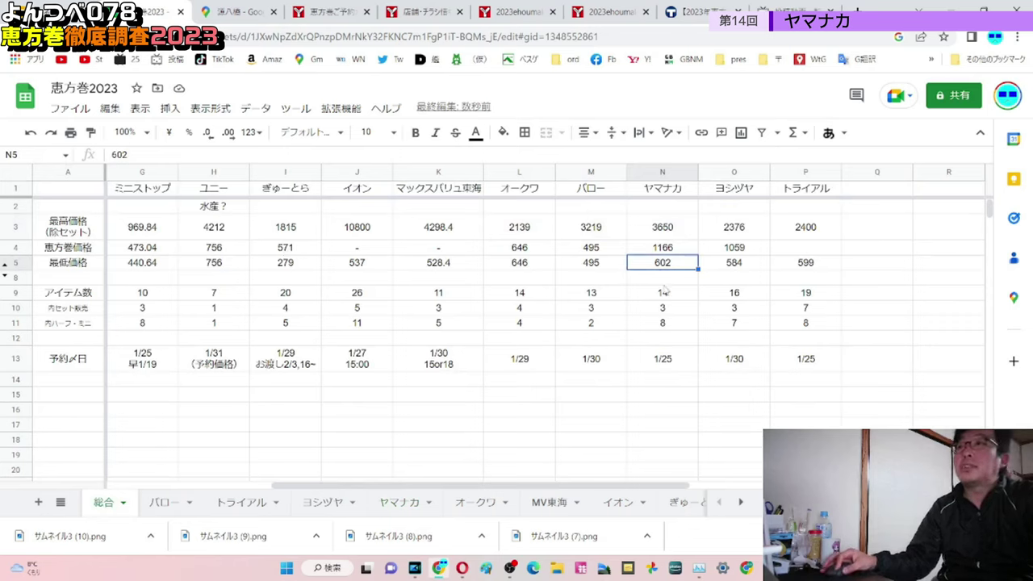
{"action": "mouse_move", "coordinate": [666, 293]}
{"action": "left_mouse_down"}
{"action": "mouse_move", "coordinate": [676, 360]}
{"action": "mouse_move", "coordinate": [682, 307]}
{"action": "left_mouse_up"}
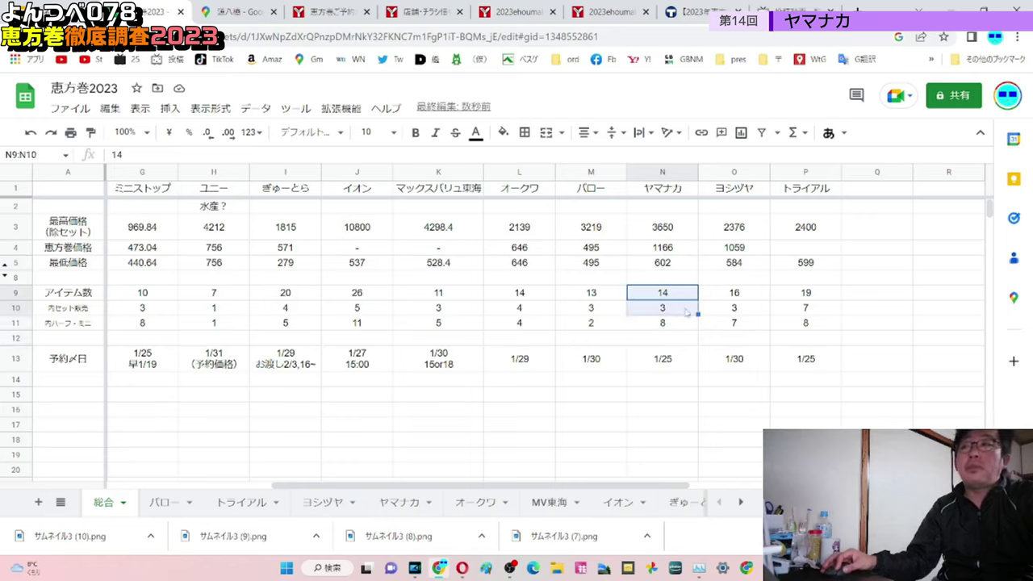
{"action": "left_click", "coordinate": [685, 311]}
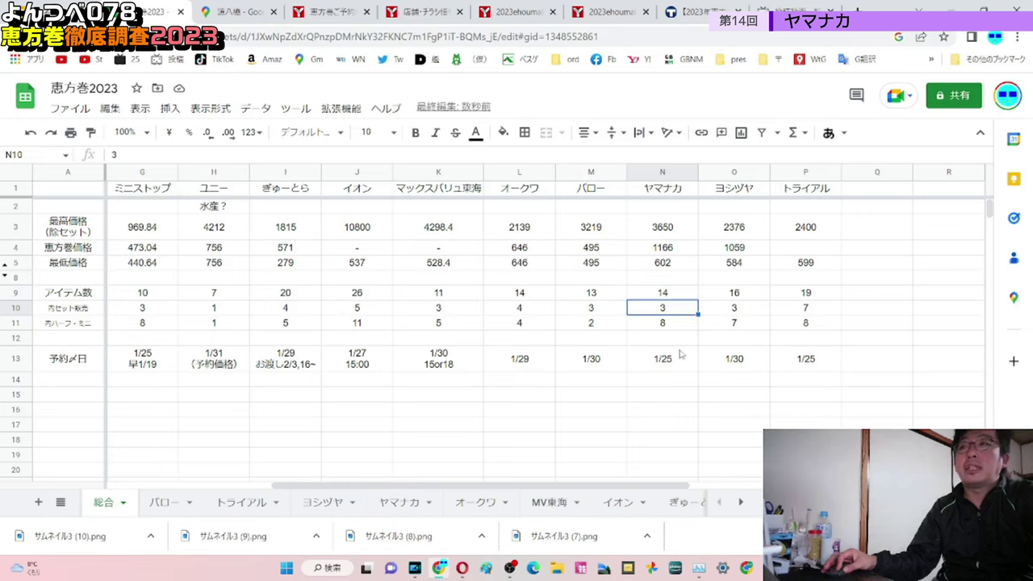